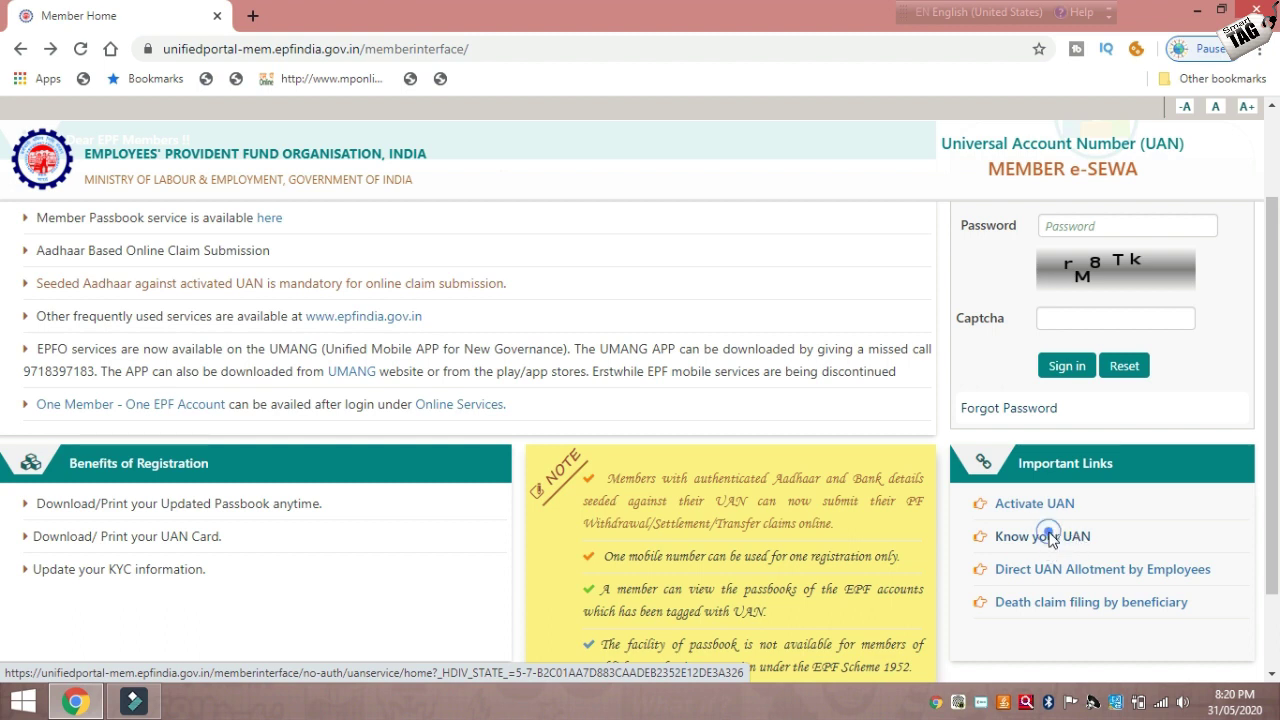
click(1047, 538)
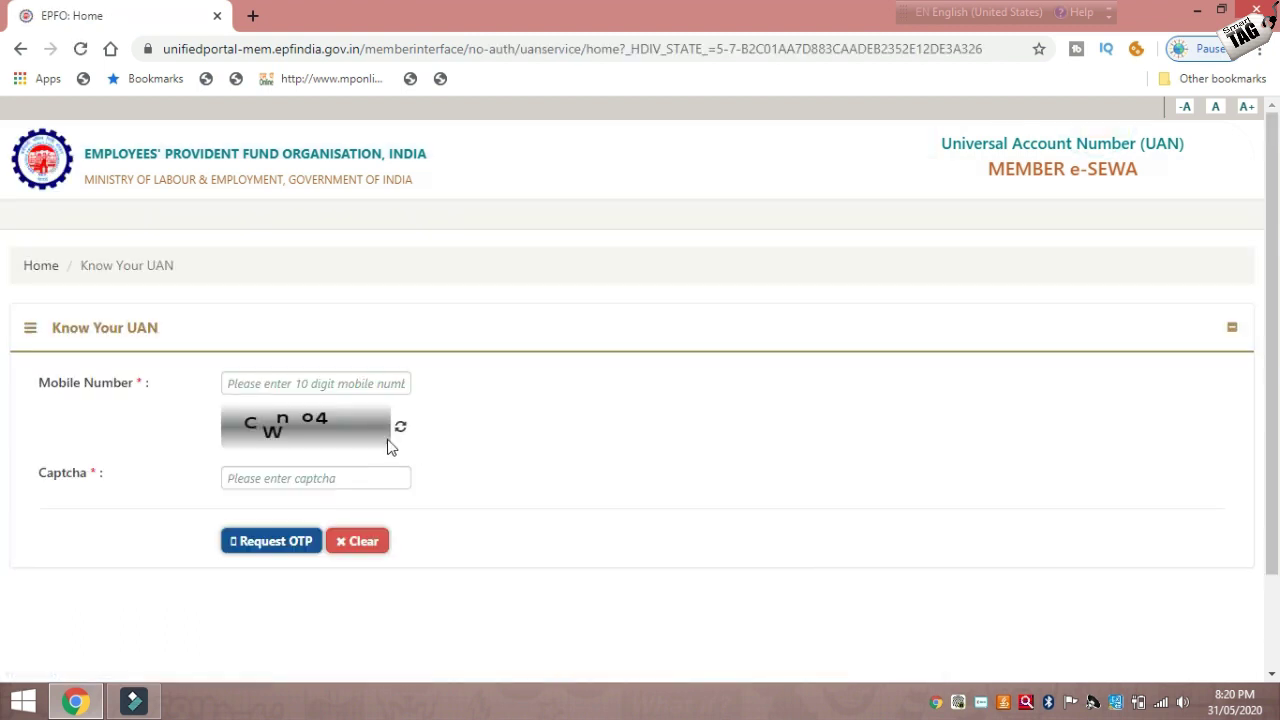
click(335, 384)
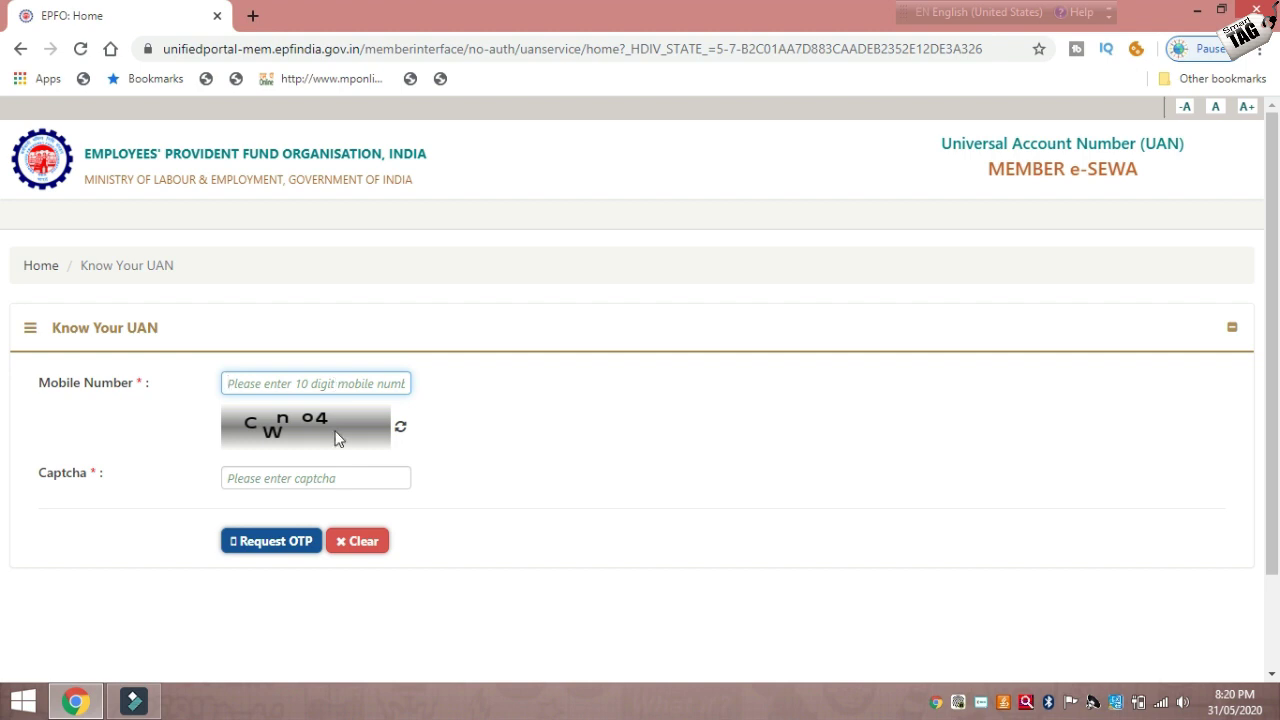
click(318, 478)
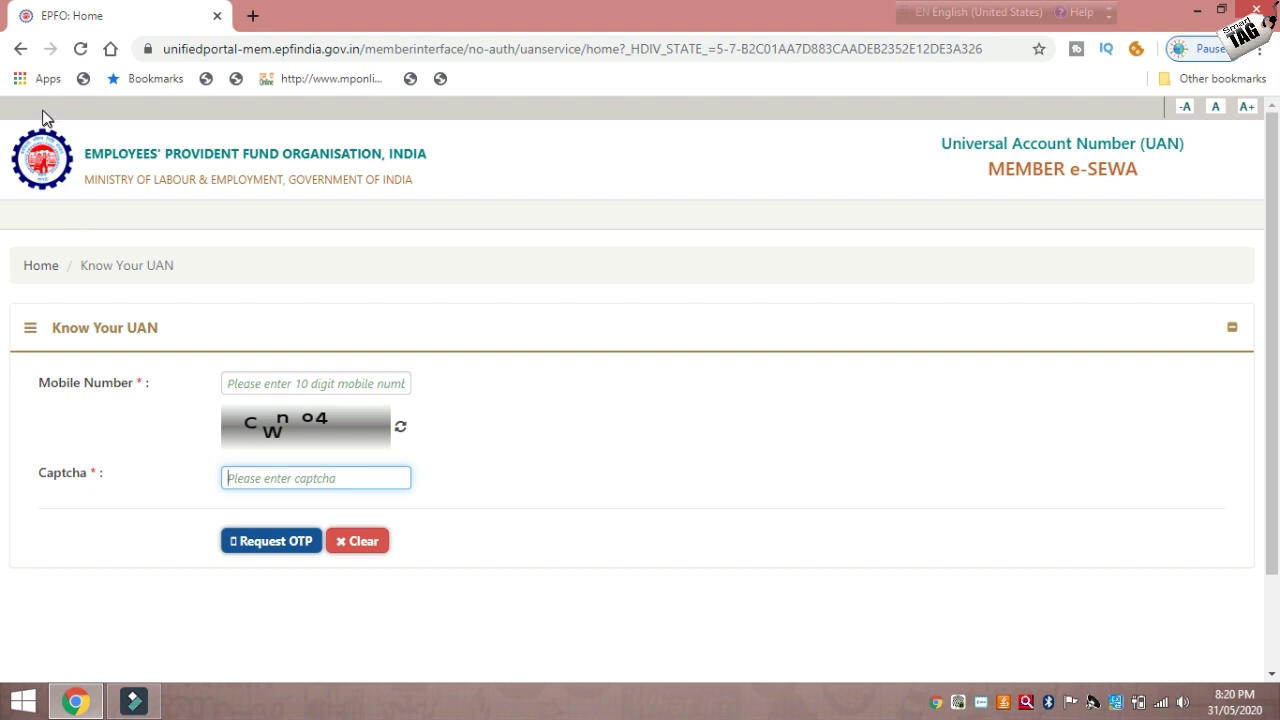
click(20, 49)
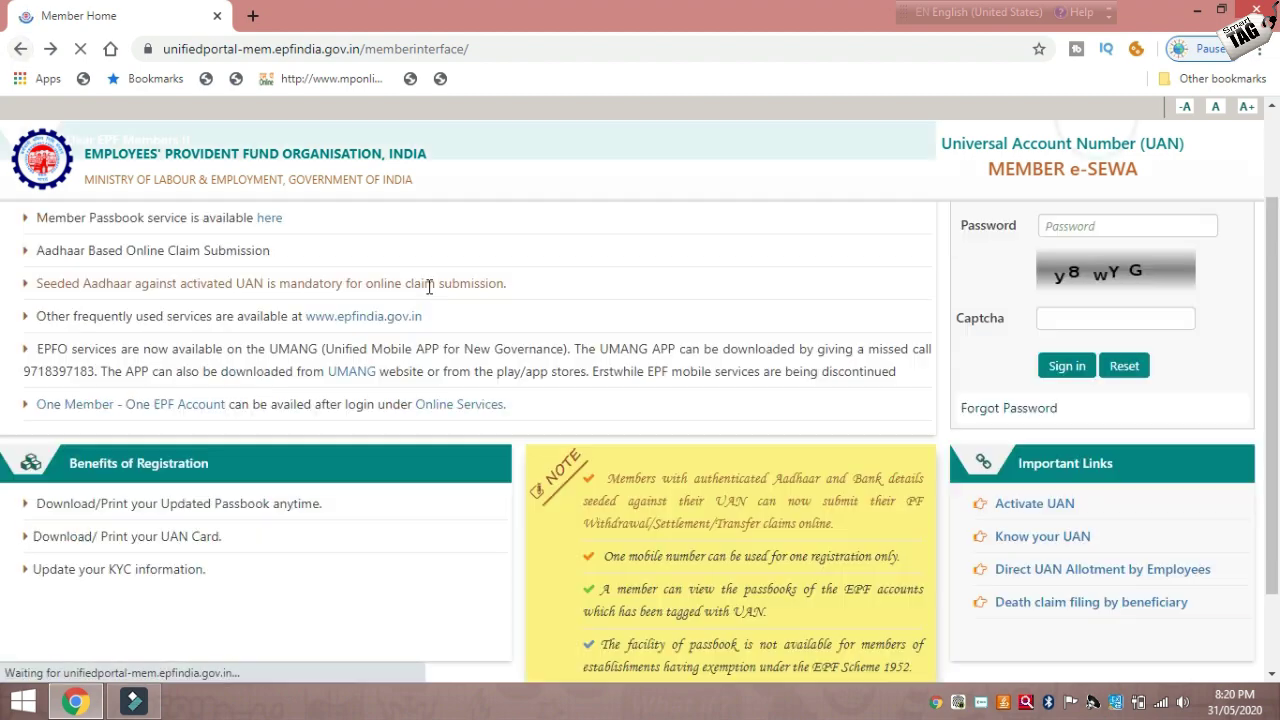
click(1030, 514)
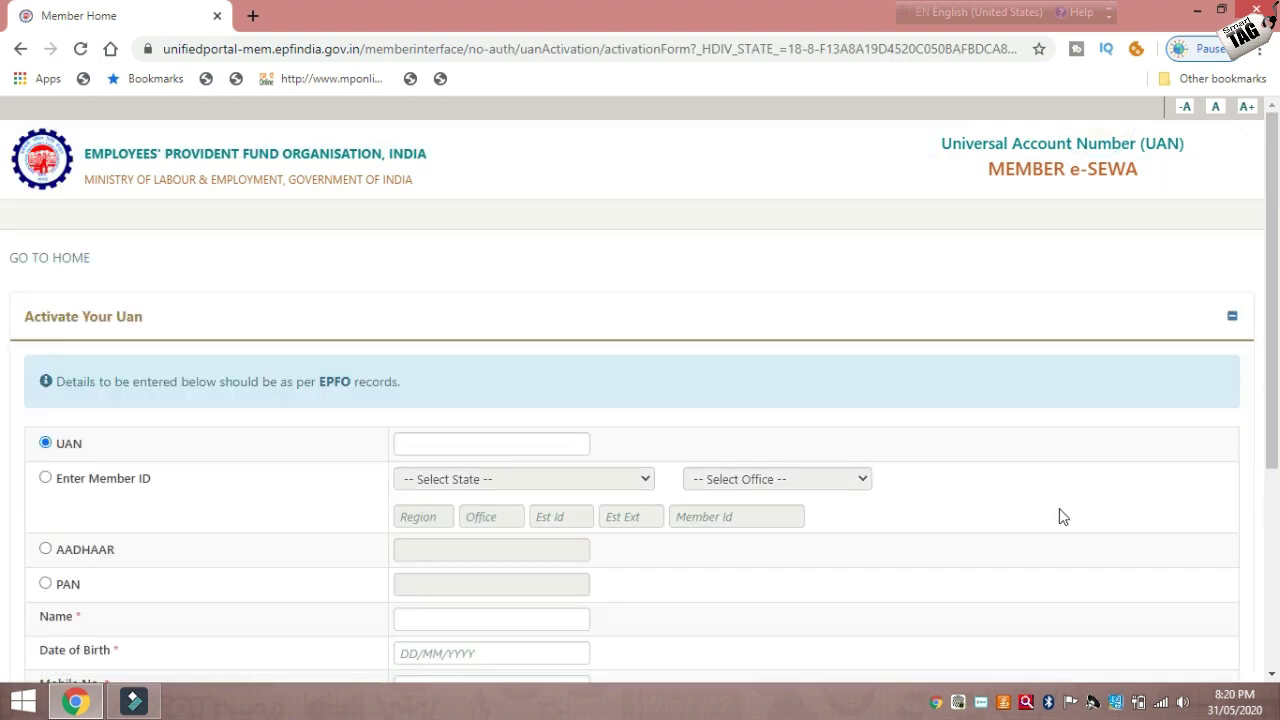
click(555, 444)
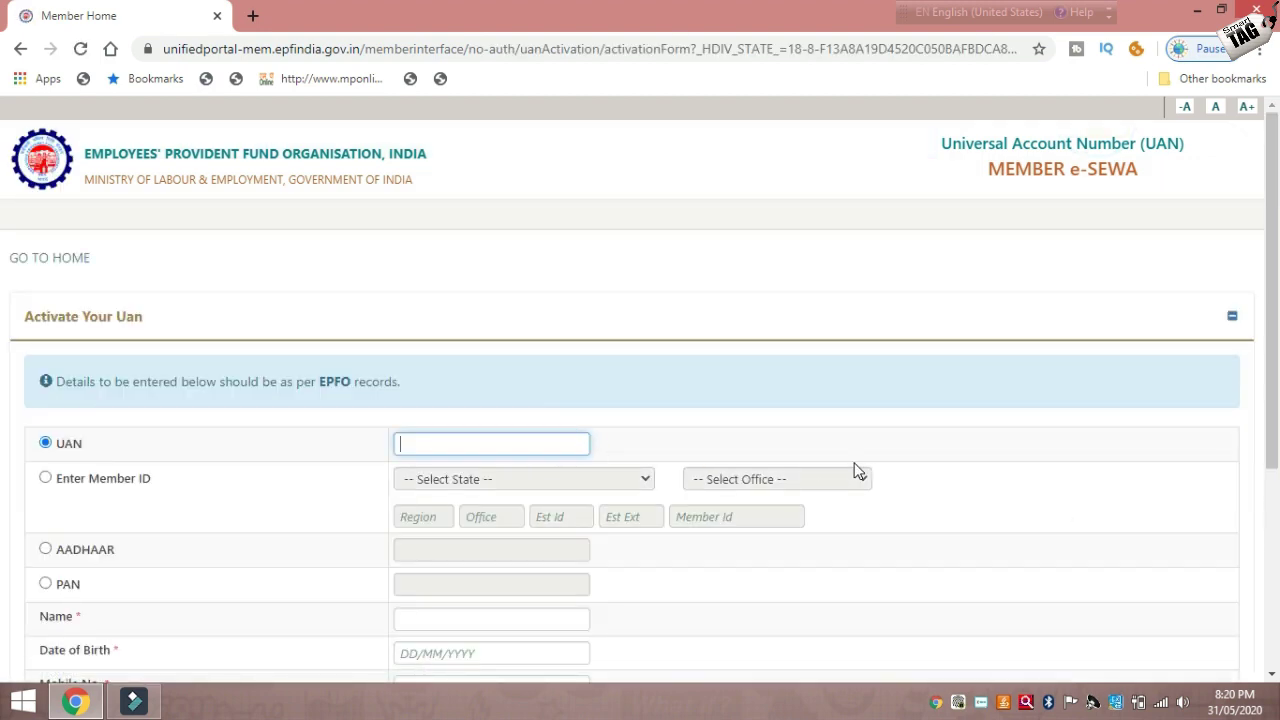
scroll(4, 340, down, 3)
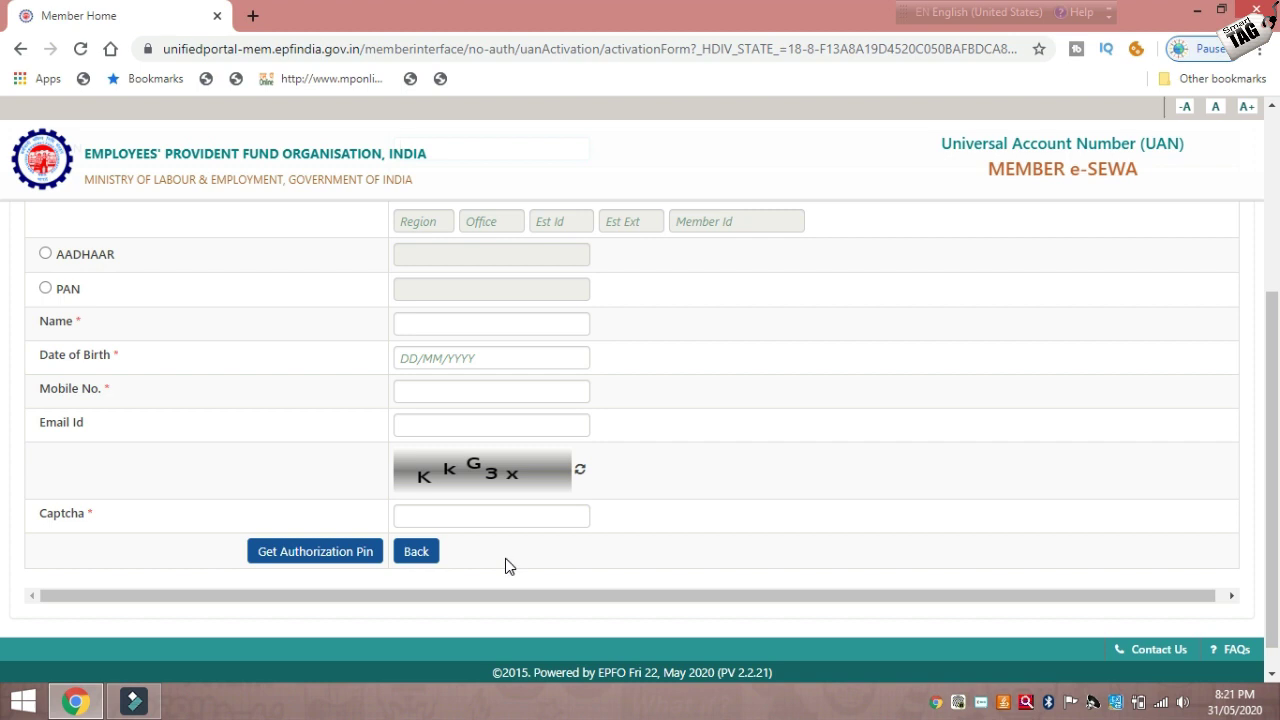
click(20, 50)
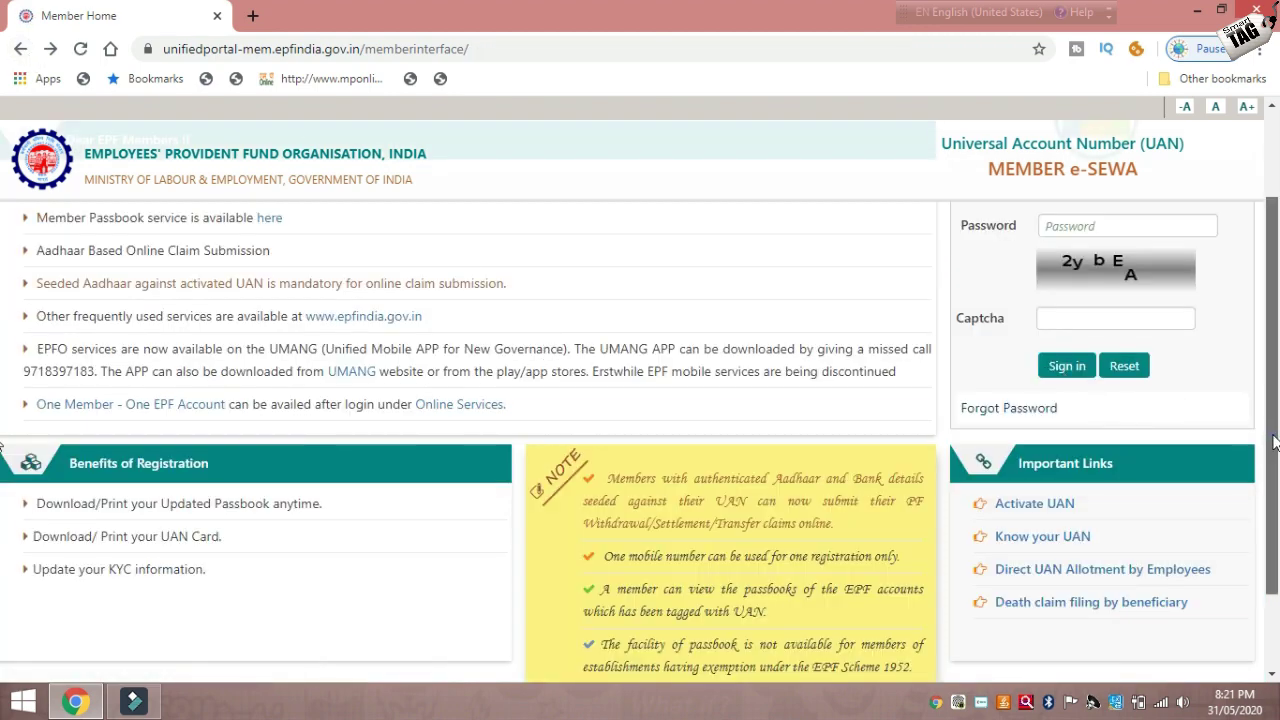
drag(1270, 440, 1270, 390)
click(1095, 270)
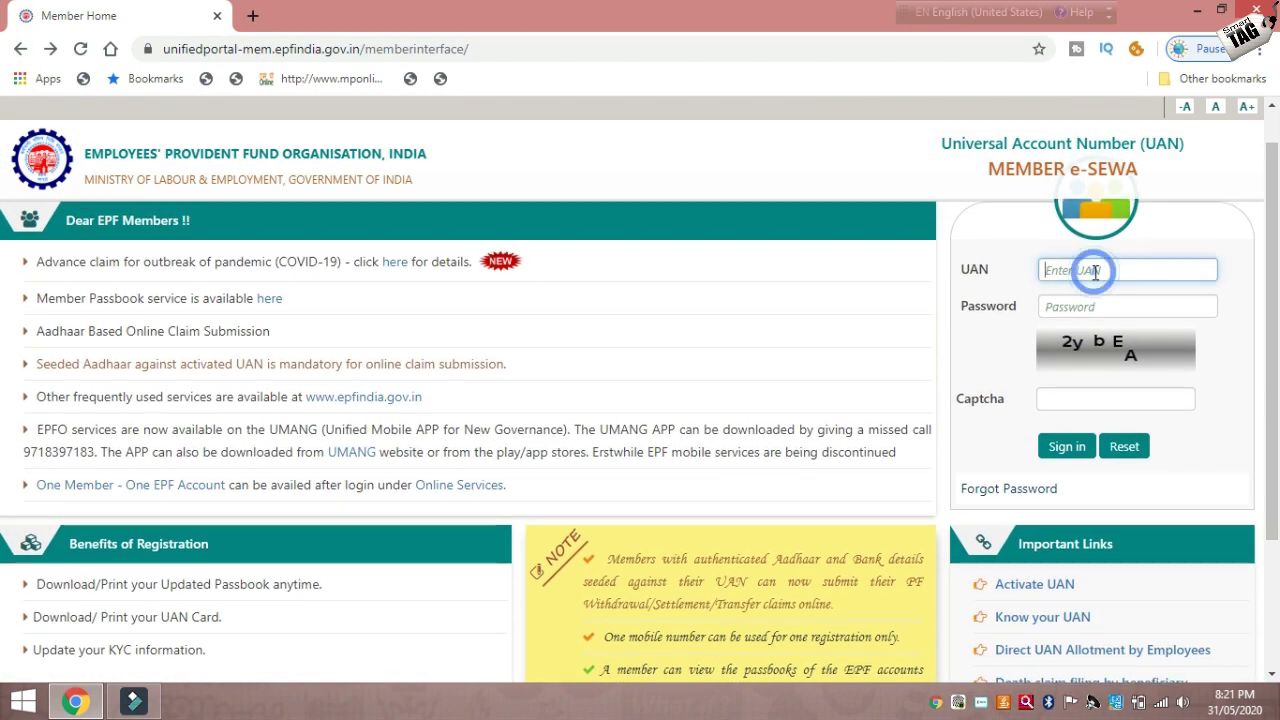
click(1092, 305)
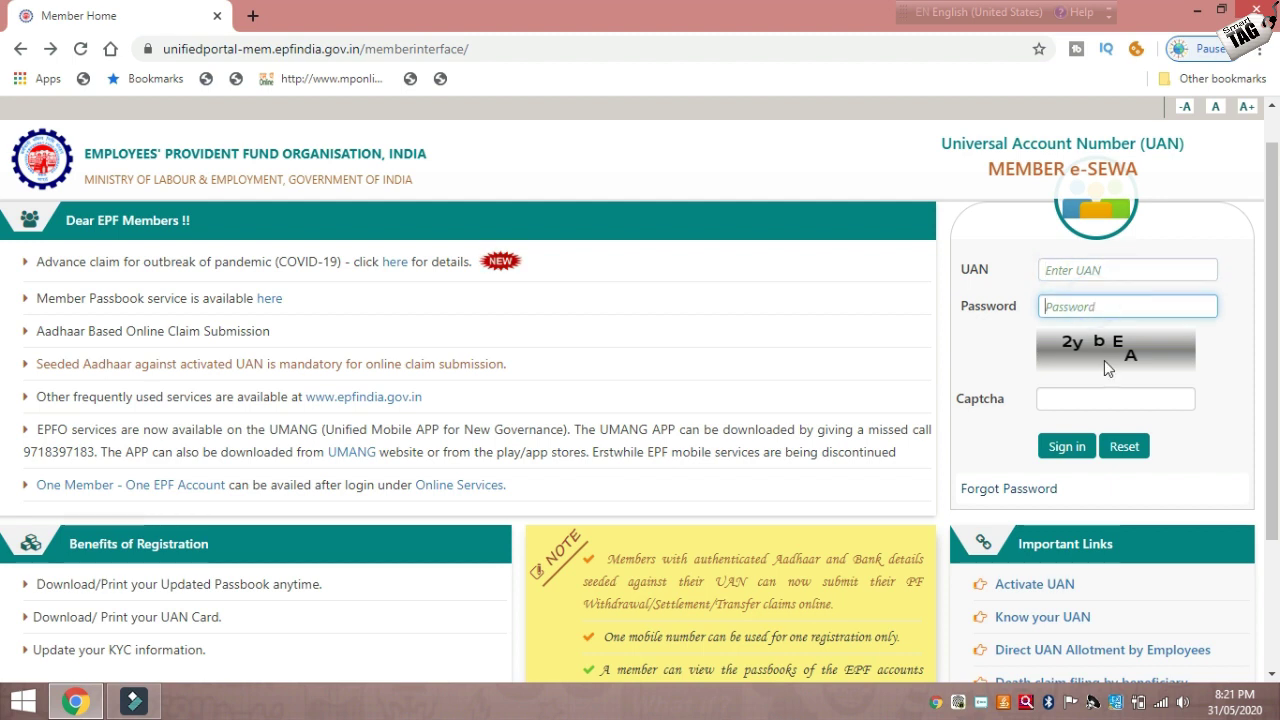
click(1103, 400)
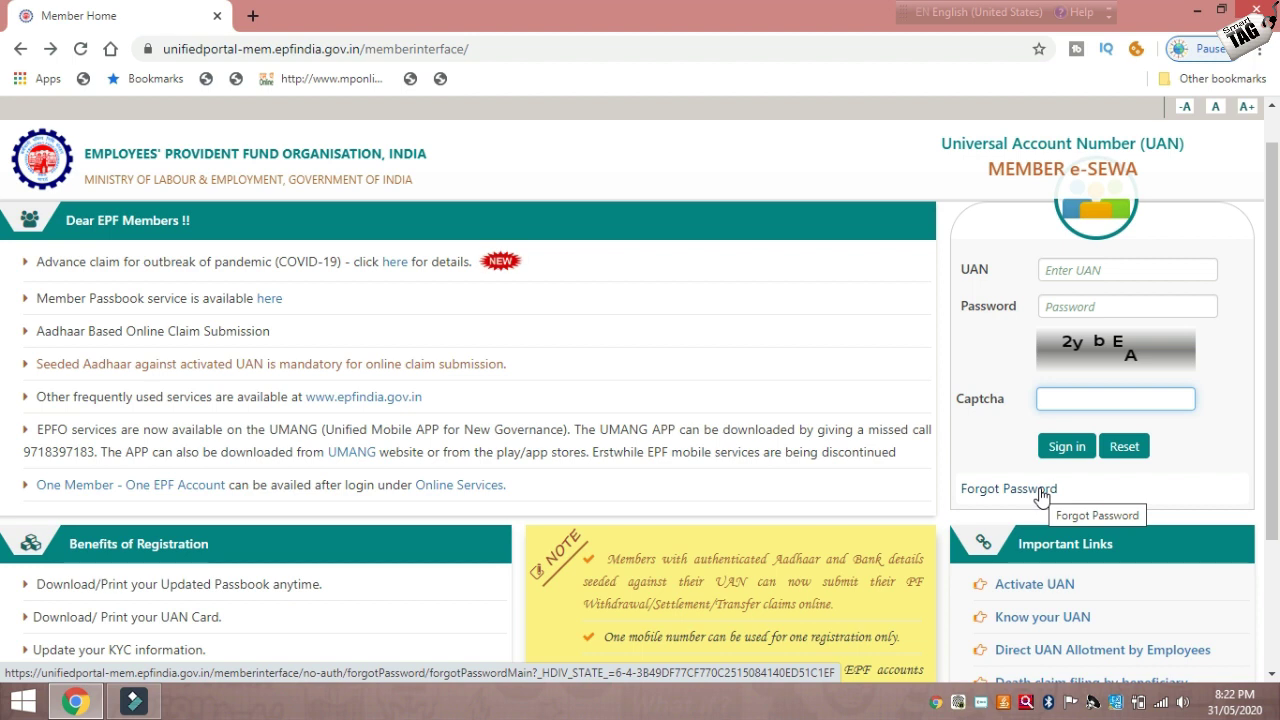
Enter the member's UAN in the login form to sign in to the portal.
click(1101, 272)
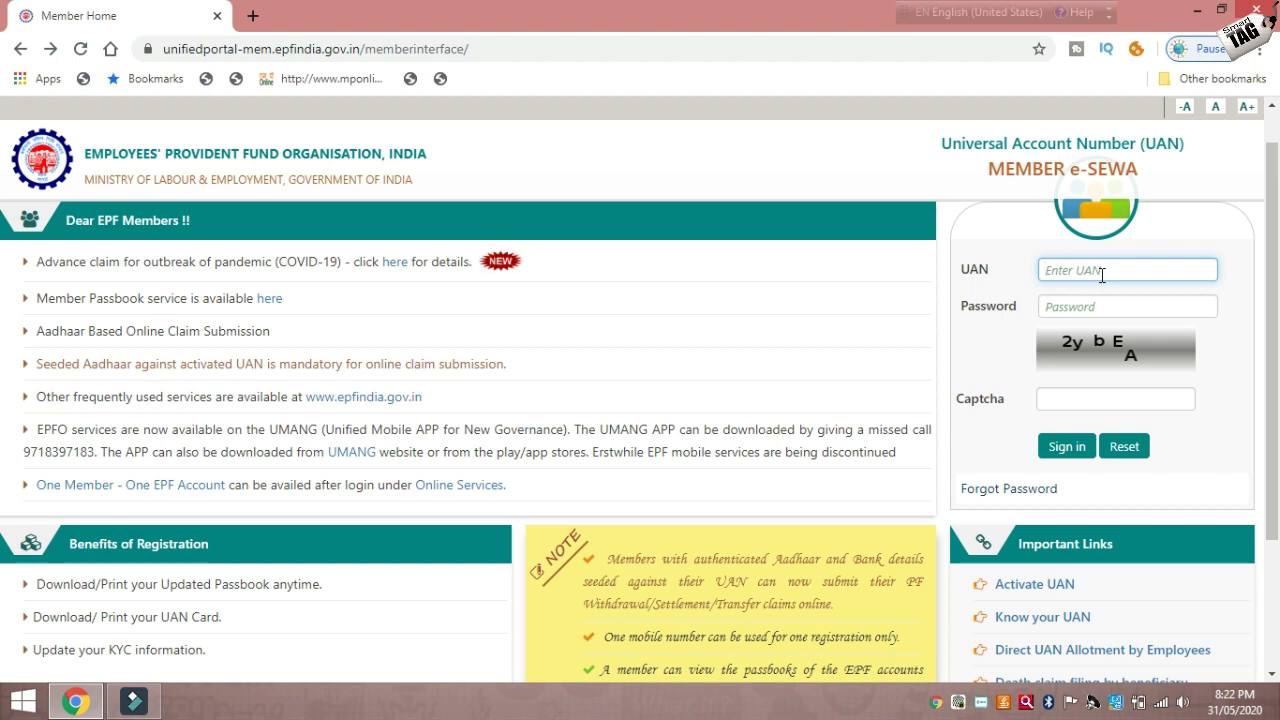
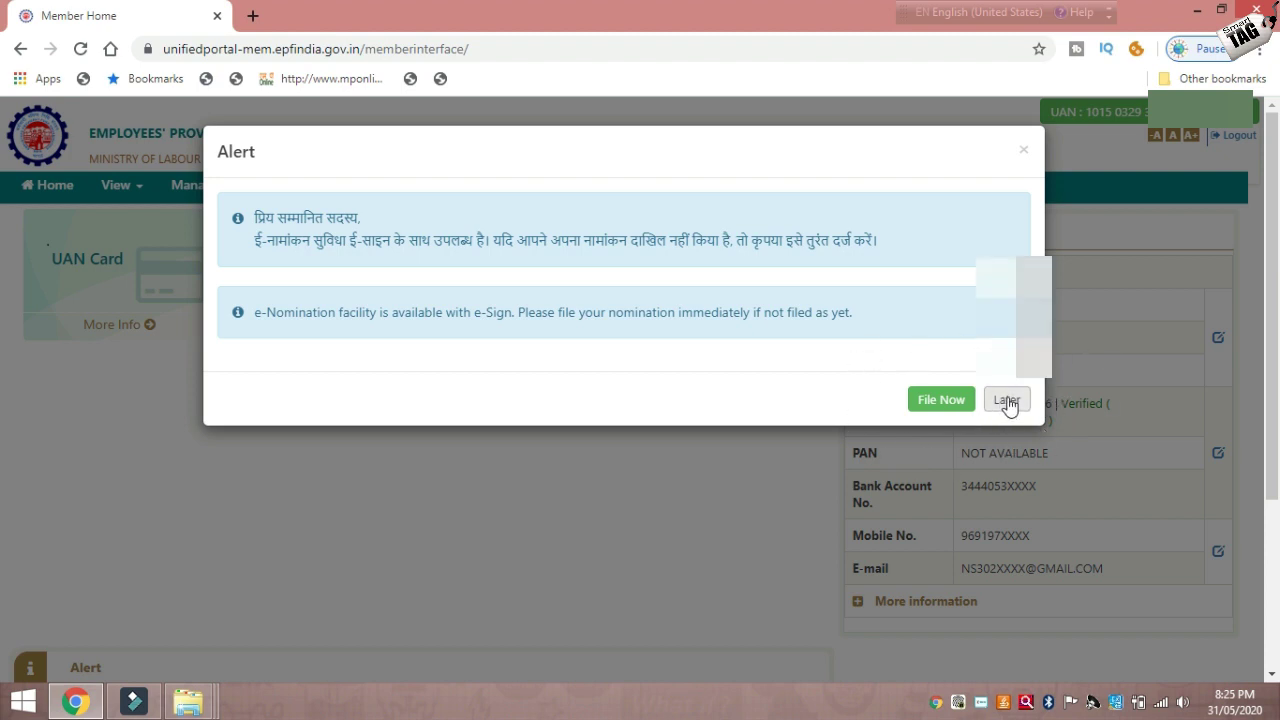
Dismiss the e-Nomination alert with Later and locate the PAN row in Member Profile.
click(1007, 401)
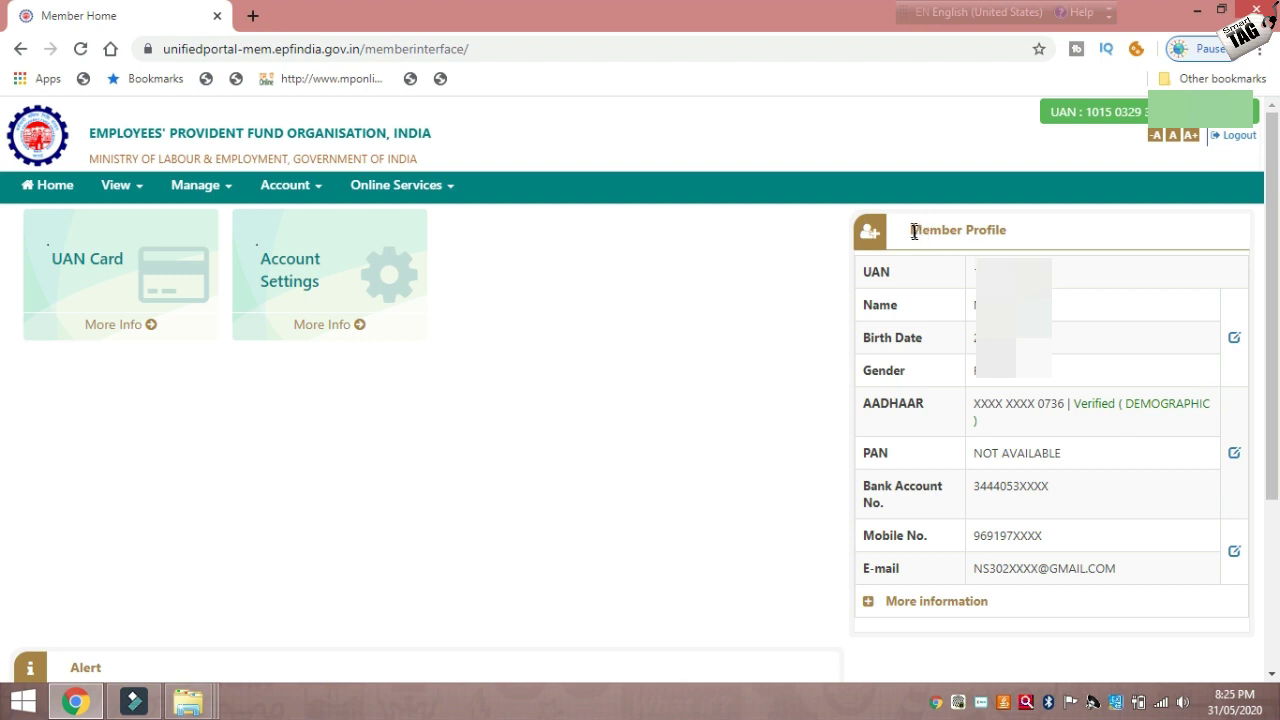
drag(913, 232, 1018, 244)
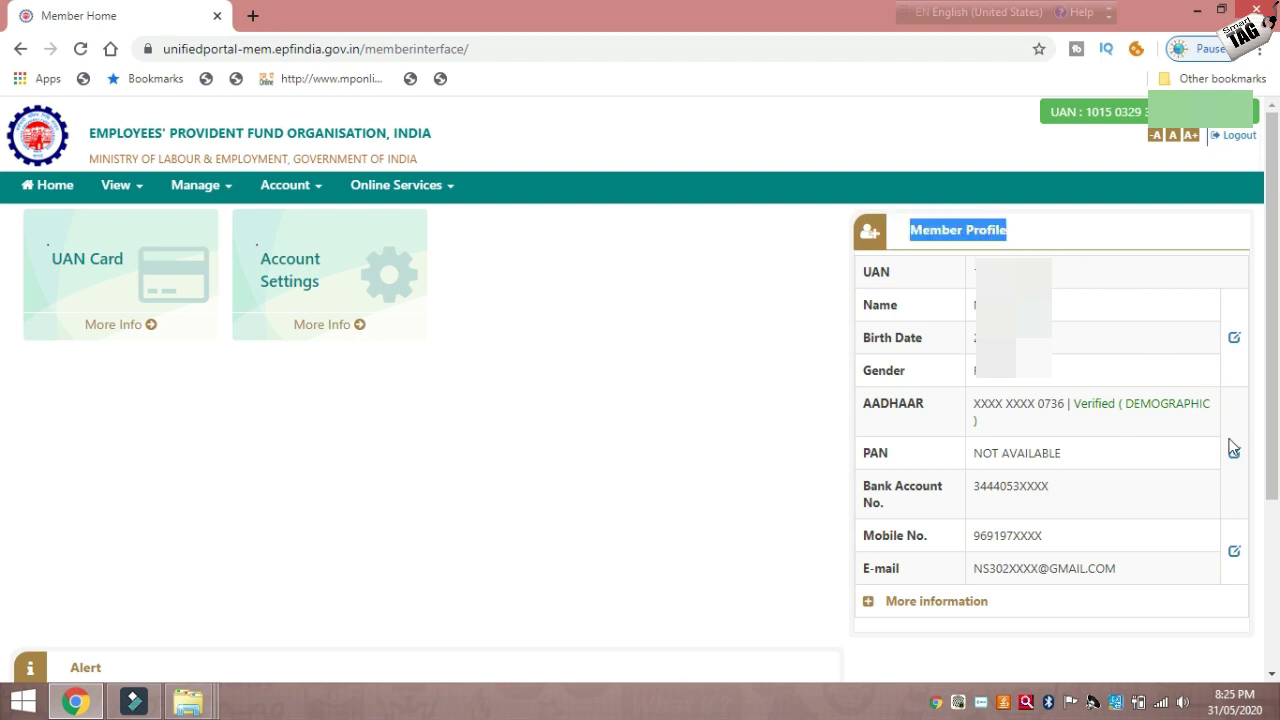
mouse_move(1236, 470)
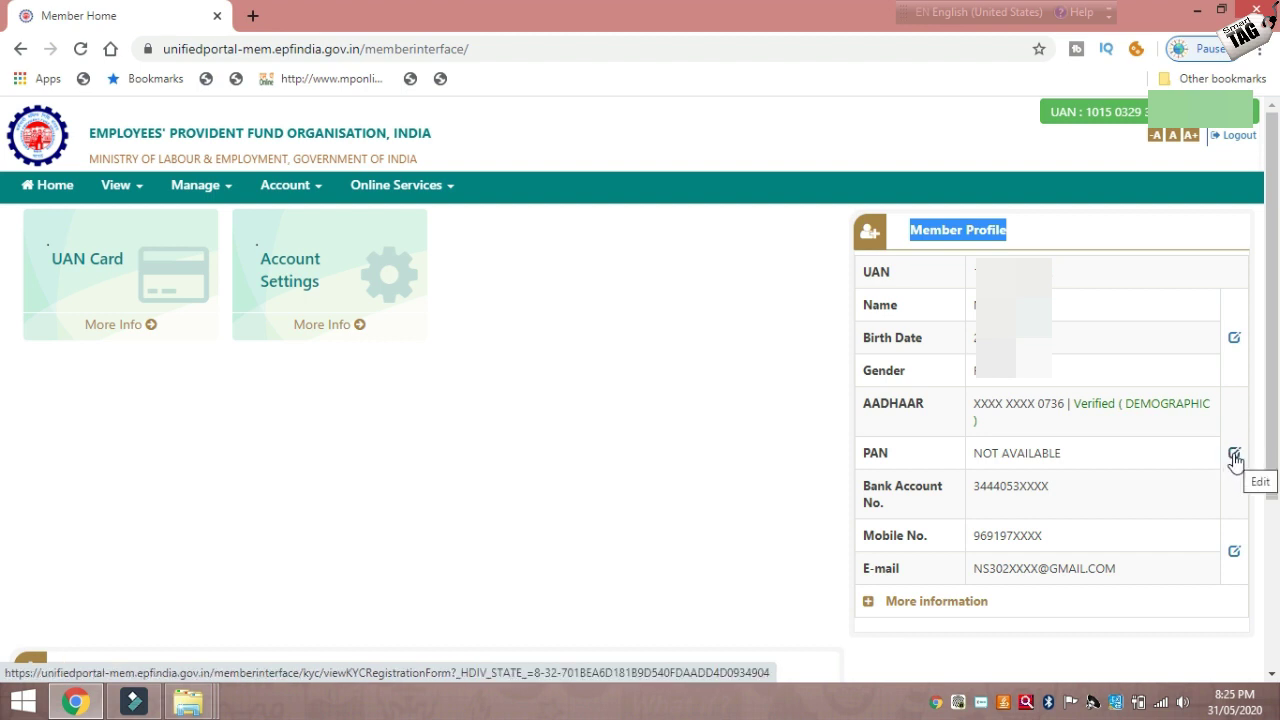
Open the PAN edit form and review the list of KYC document types, Bank to AADHAAR.
click(1238, 458)
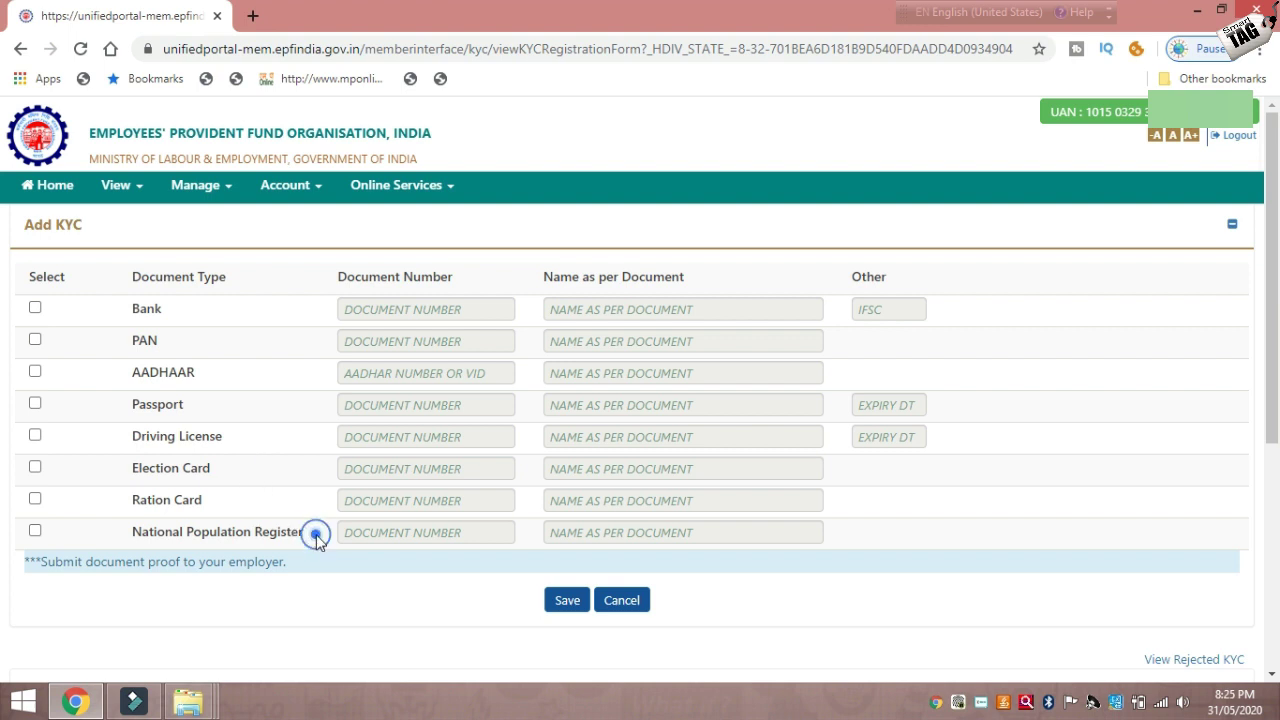
drag(314, 531, 111, 320)
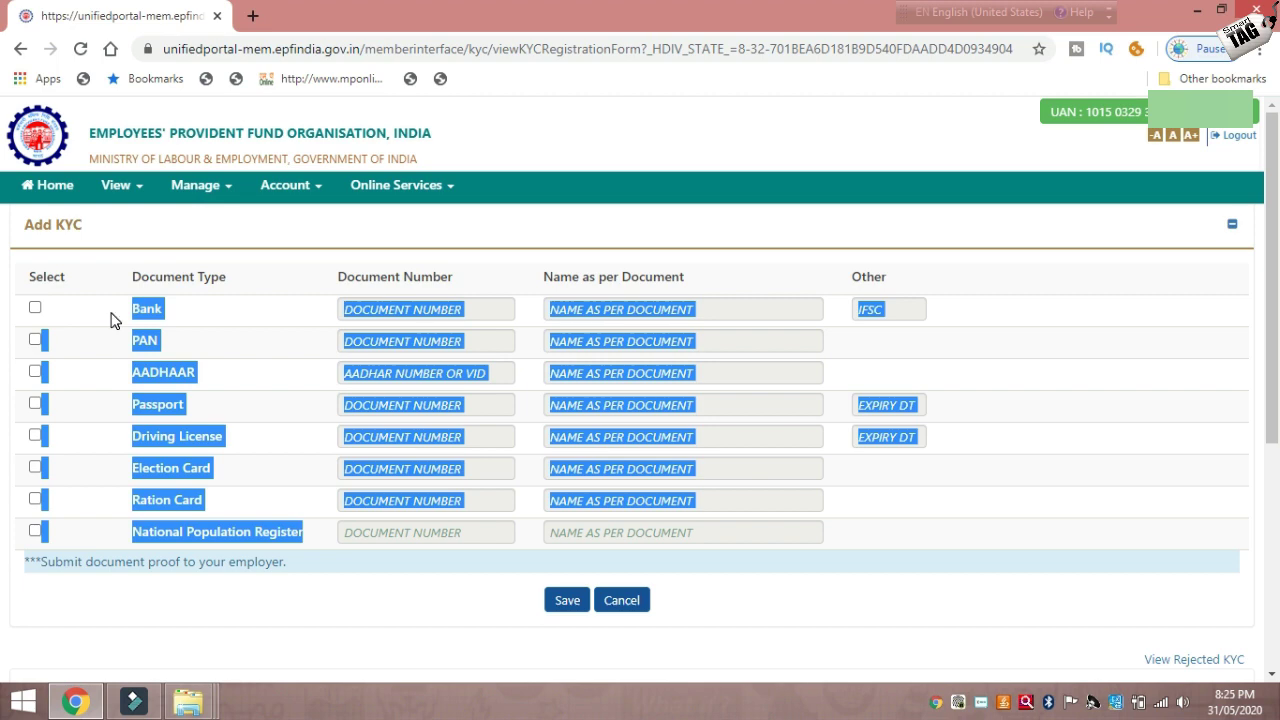
click(111, 320)
drag(131, 309, 417, 526)
click(417, 526)
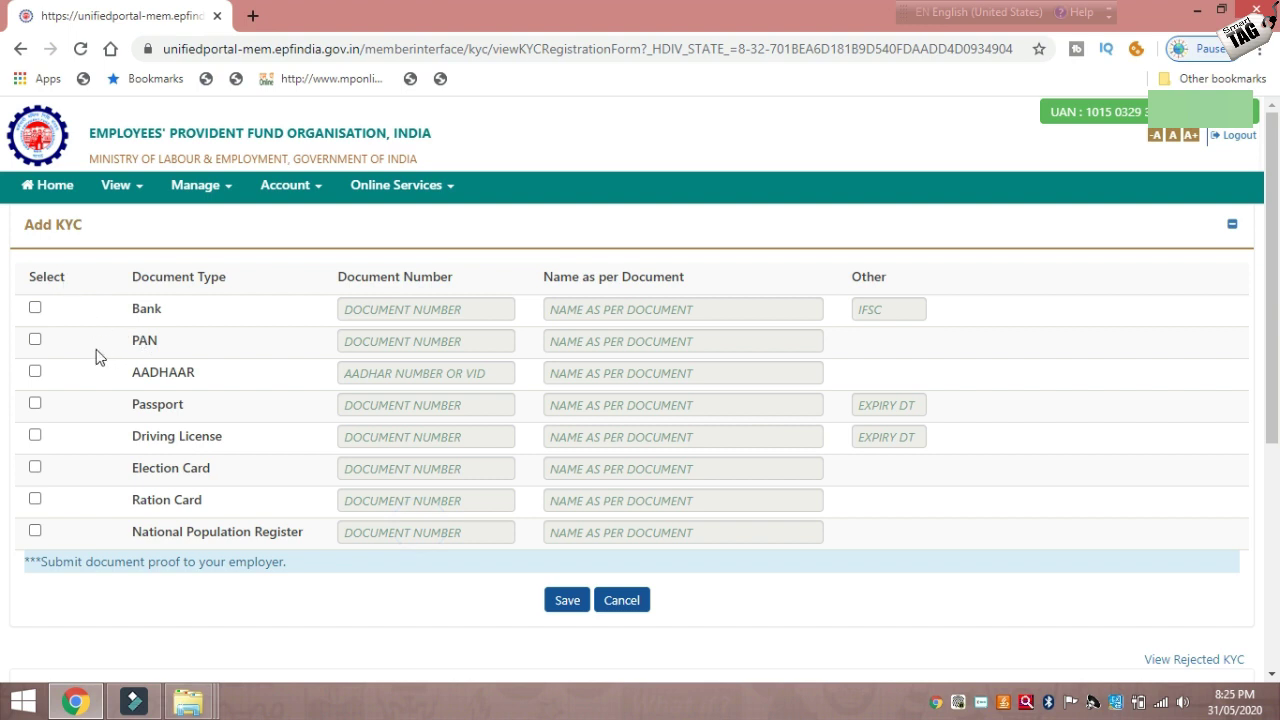
Tick PAN as the KYC document and activate its Document Number and Name fields.
click(35, 340)
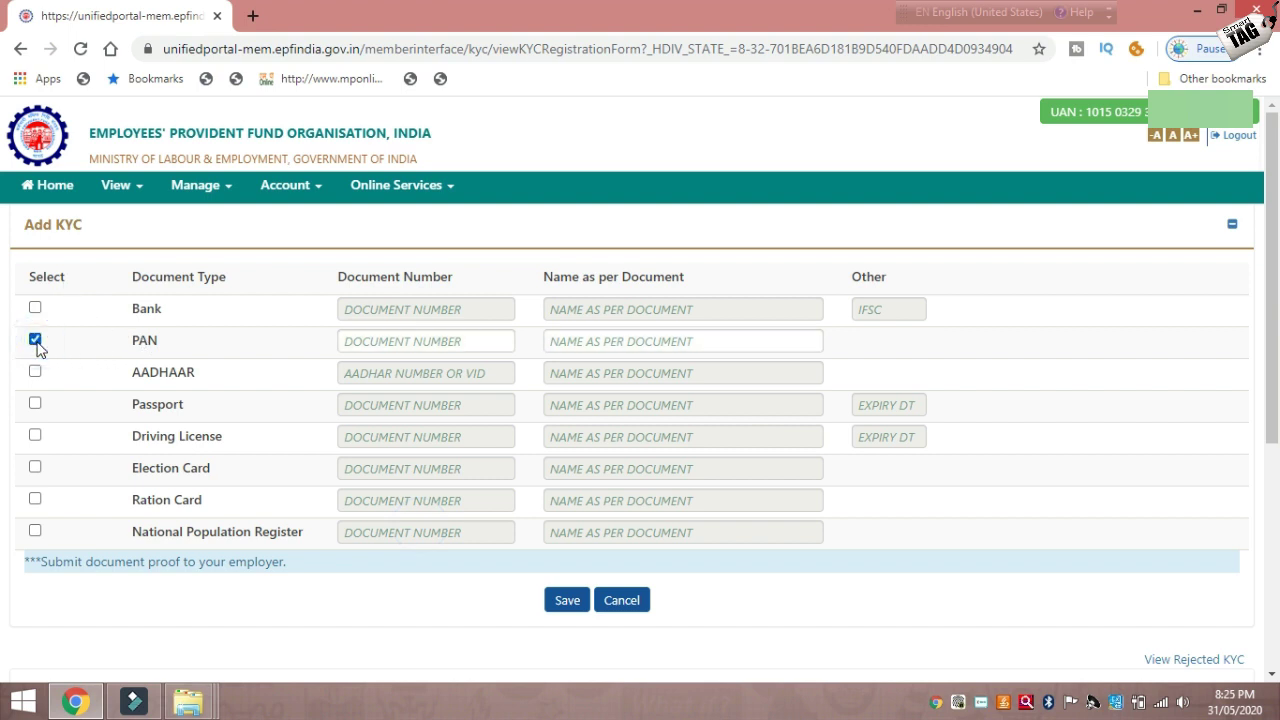
click(402, 342)
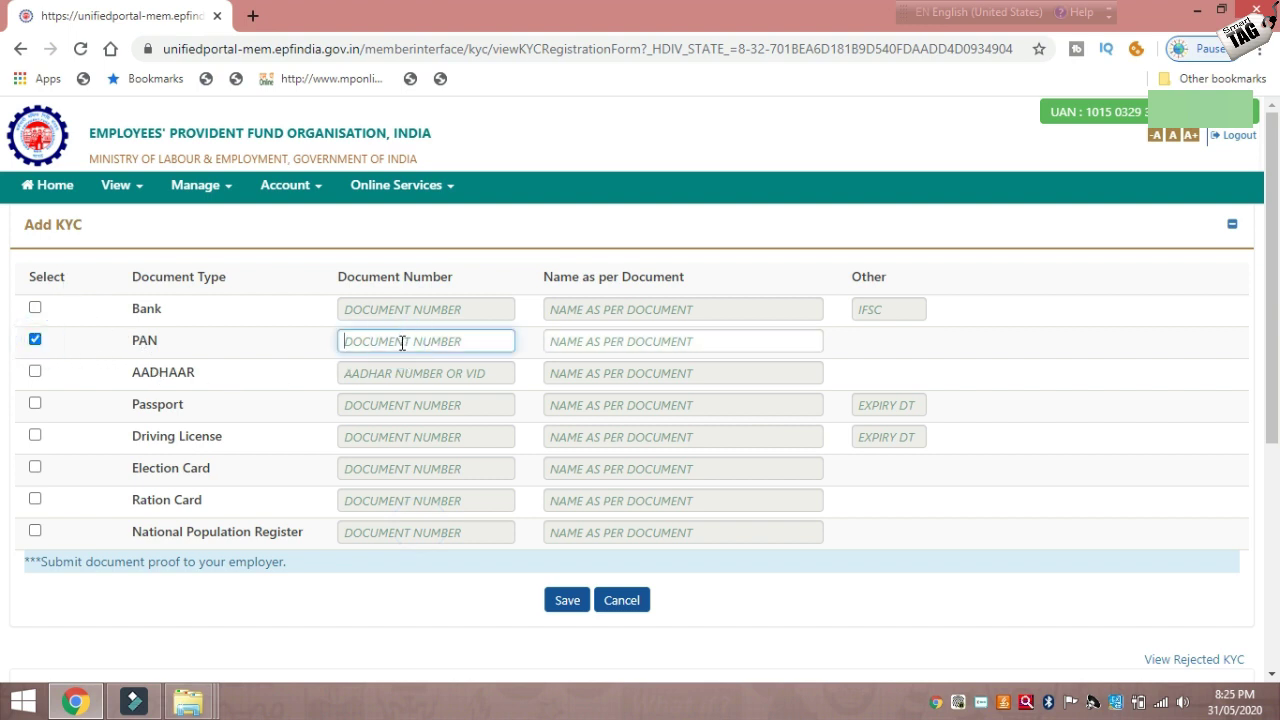
click(622, 343)
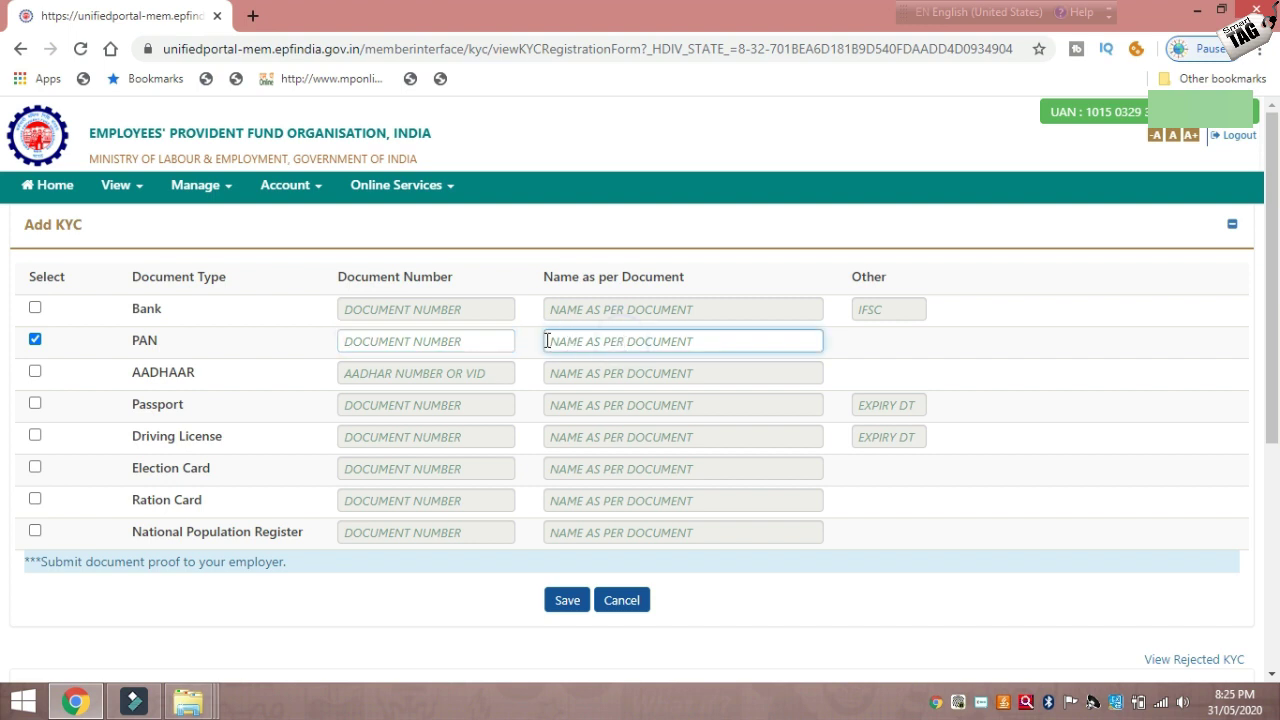
click(491, 342)
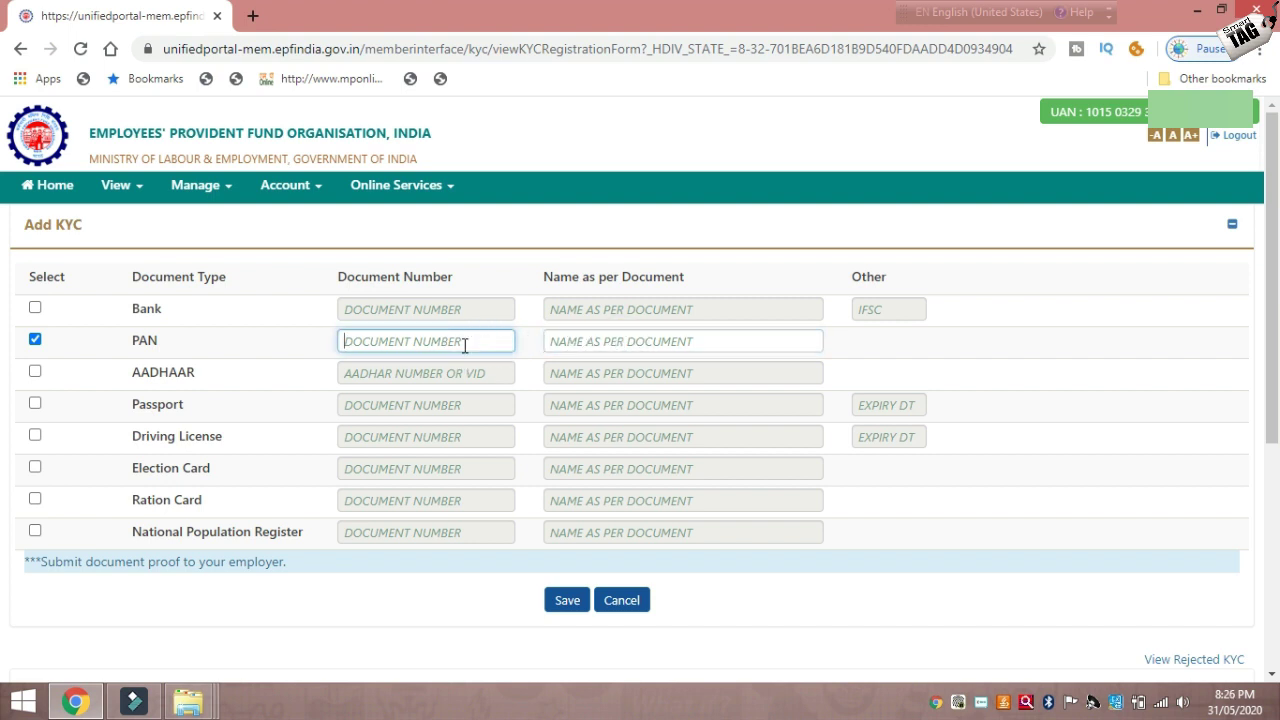
click(465, 343)
click(604, 341)
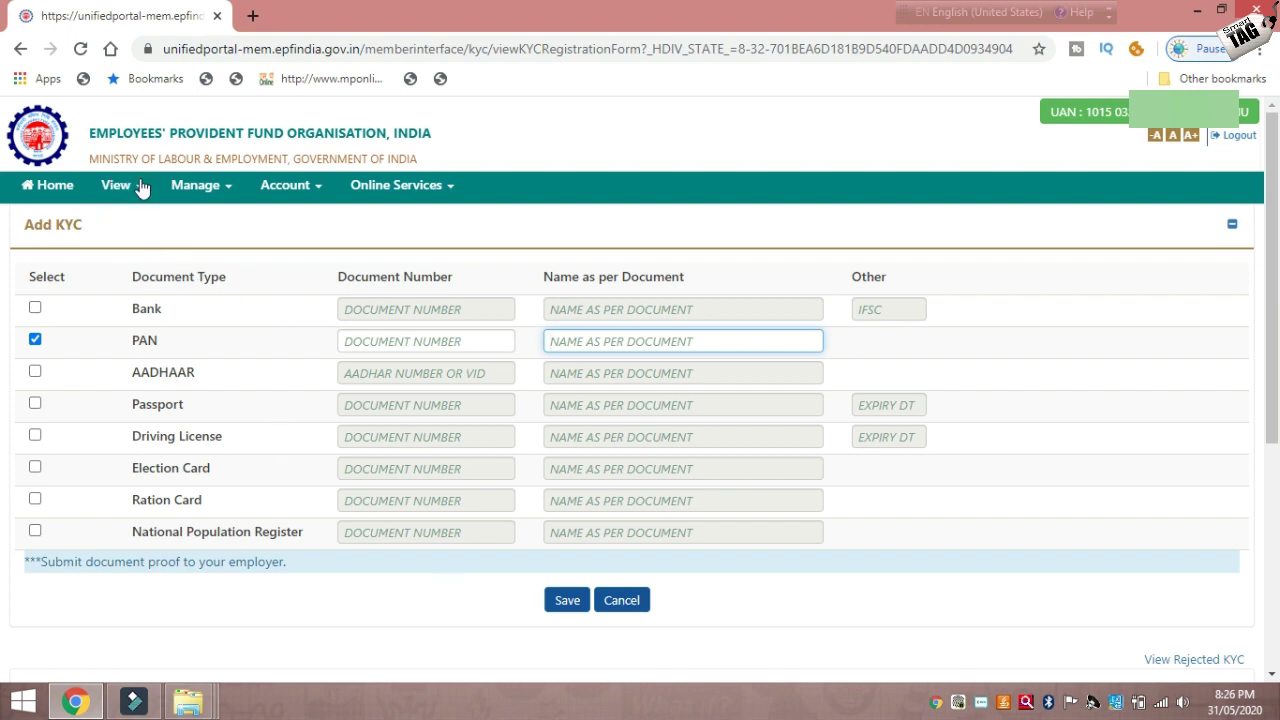
Return to the member home page, then browse the View menu and the Account menu.
click(70, 192)
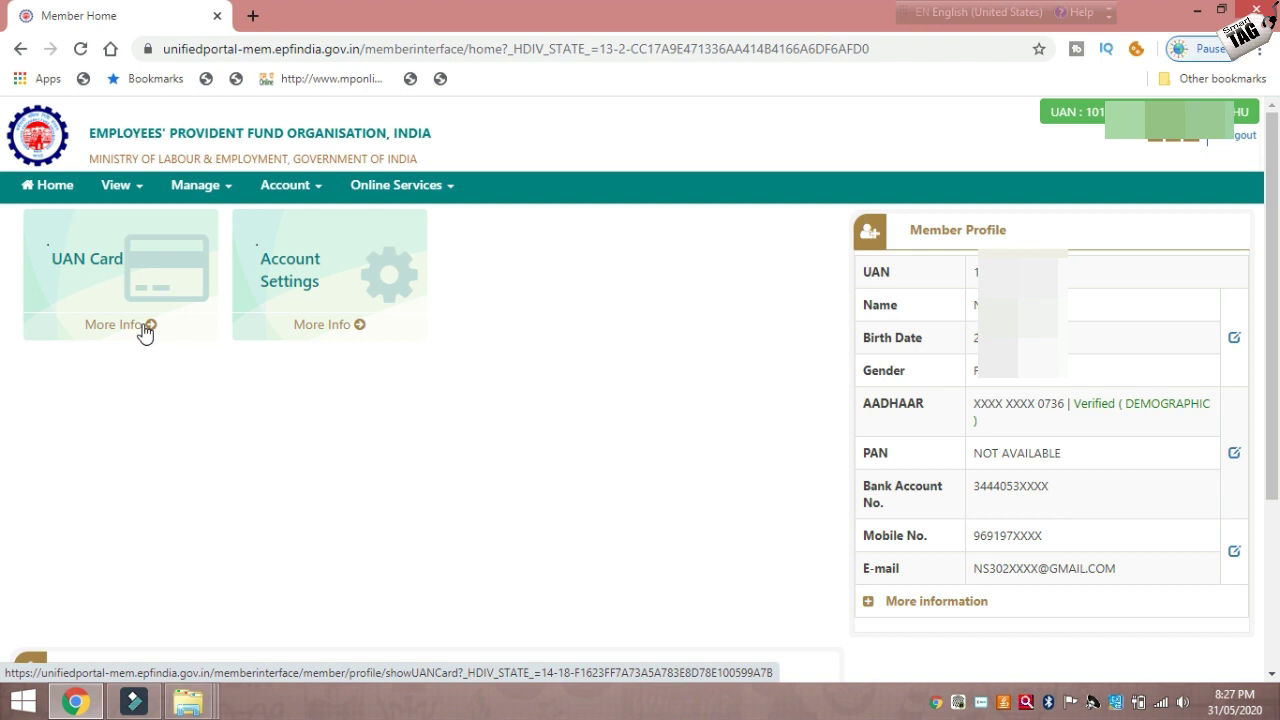
click(133, 188)
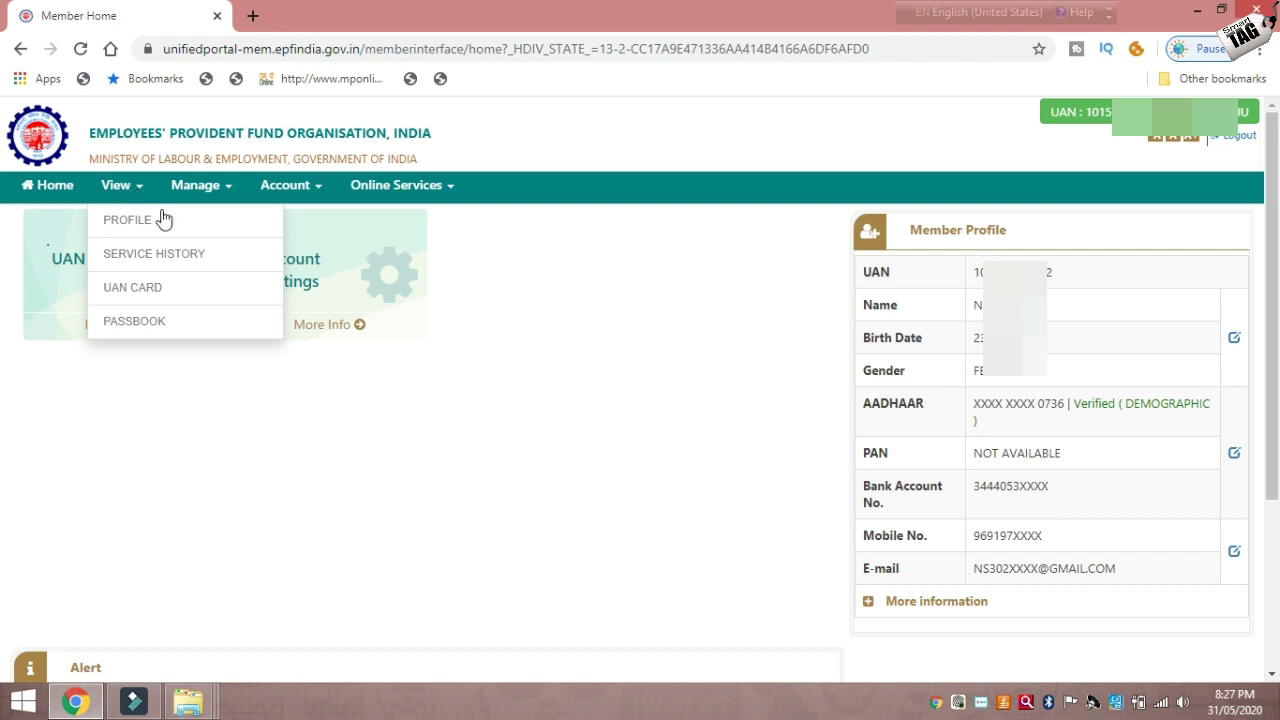
click(366, 402)
click(144, 190)
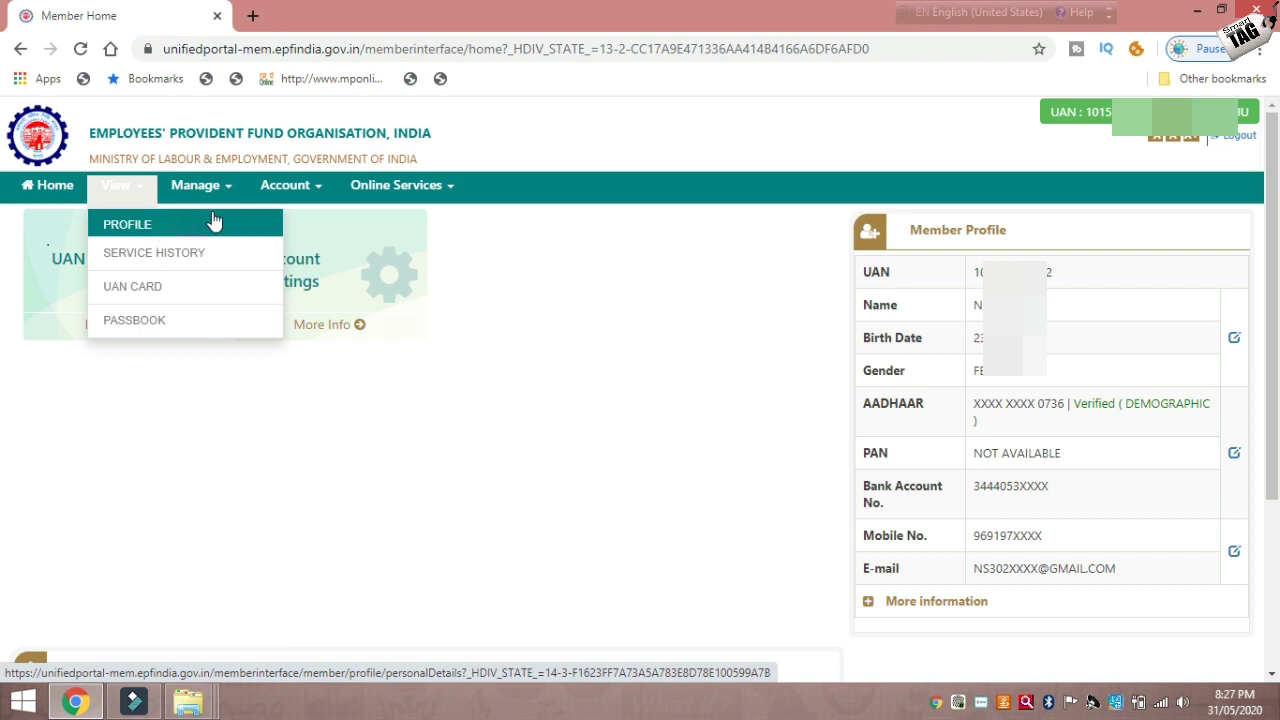
click(320, 191)
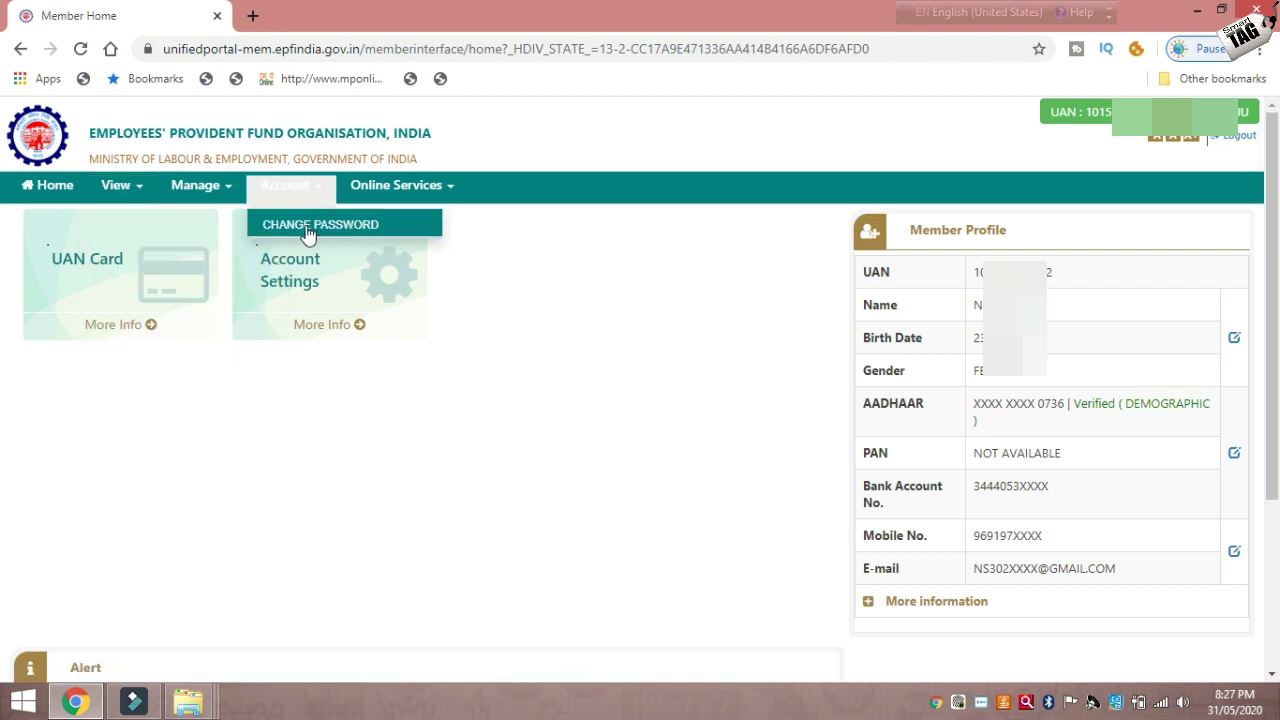